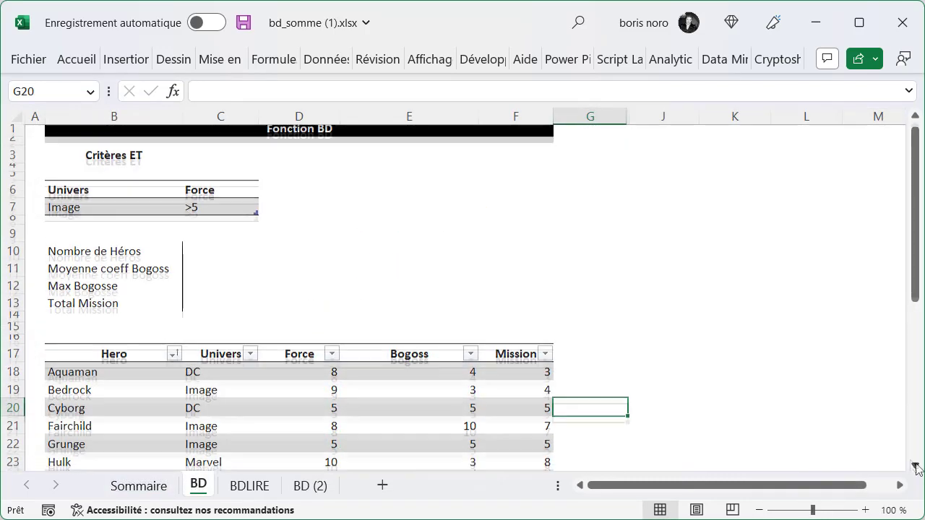
pyautogui.scroll(-4, 623, 363)
pyautogui.press('Right')
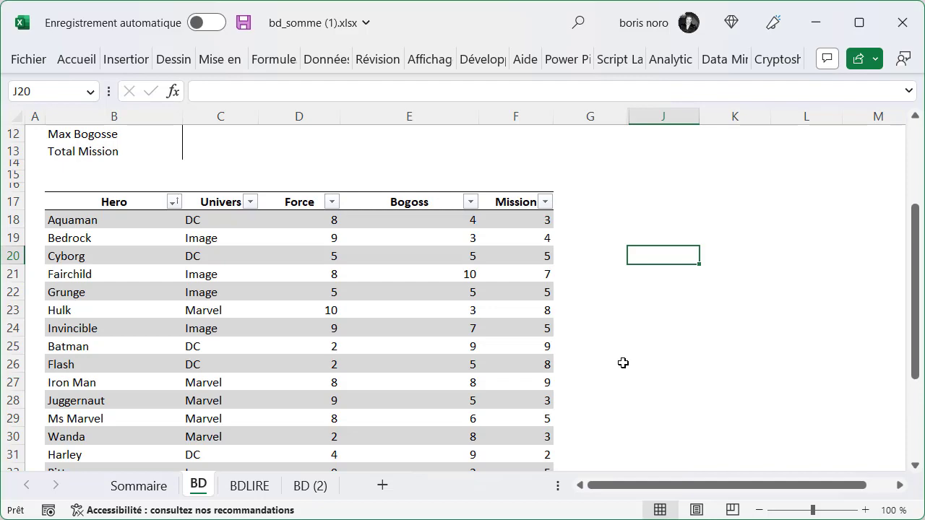
pyautogui.scroll(4, 508, 364)
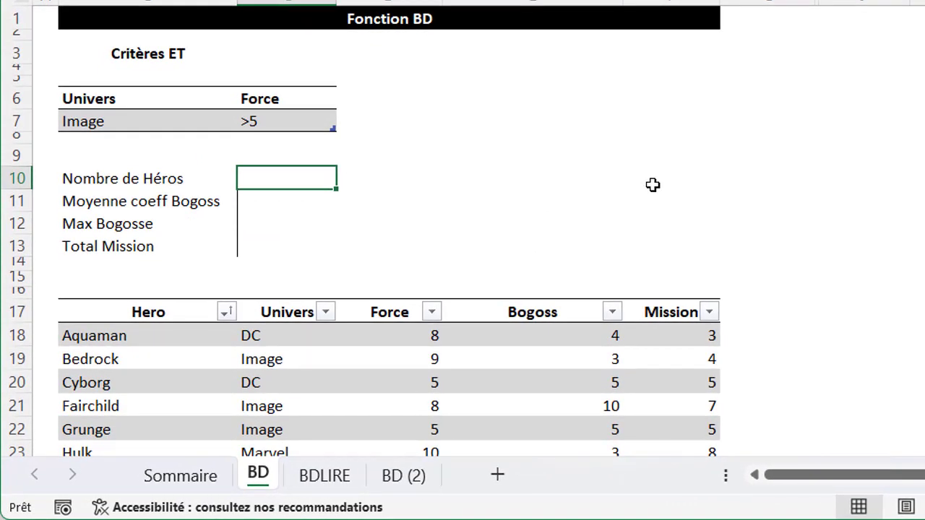
# Count the heroes in C10 with BDNBVAL, using the whole hero table, the Hero header and the Univers/Force criteria table.
pyautogui.write('=BDNBVAL(')
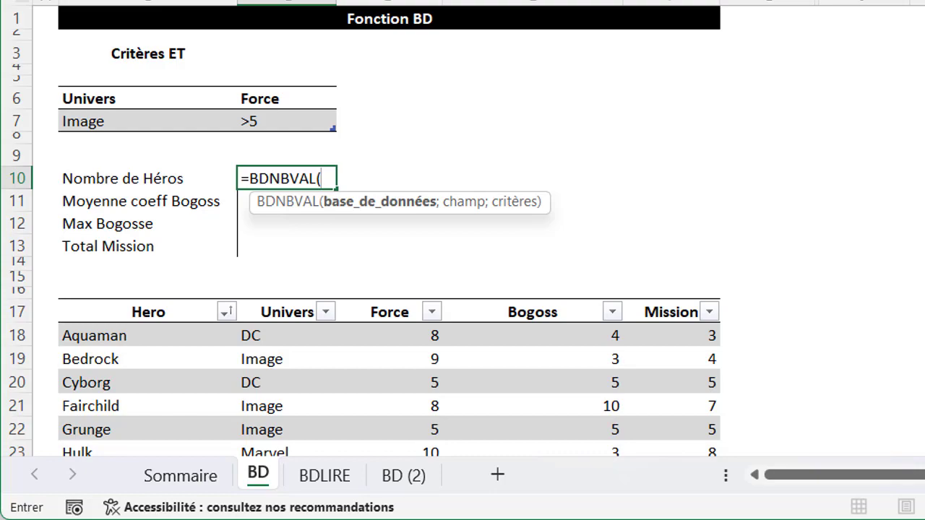
pyautogui.click(181, 298)
pyautogui.moveTo(155, 310); pyautogui.dragTo(694, 423)
pyautogui.scroll(7, 851, 200)
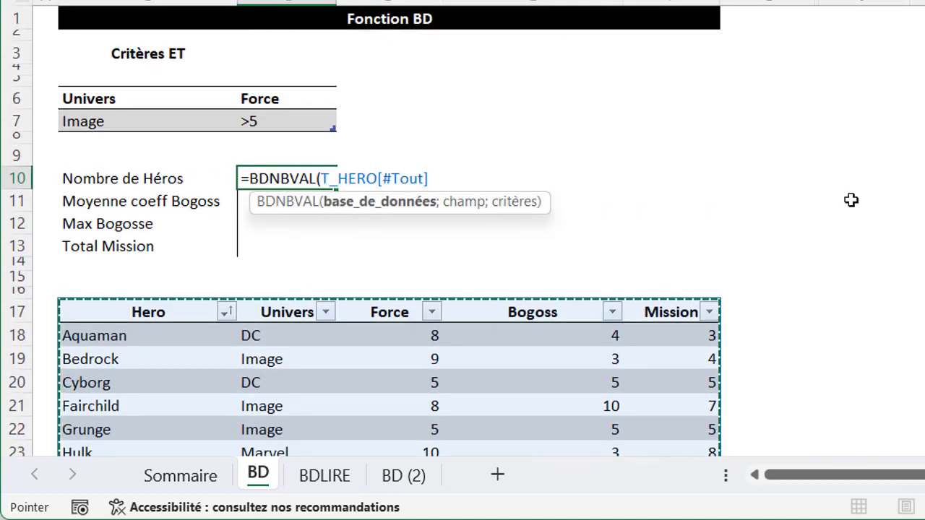
pyautogui.write(';')
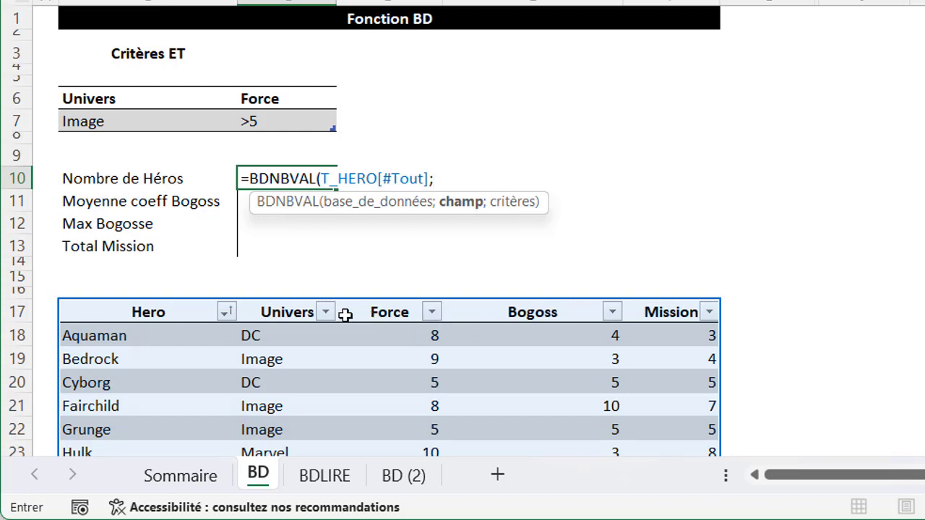
pyautogui.click(140, 312)
pyautogui.write(';')
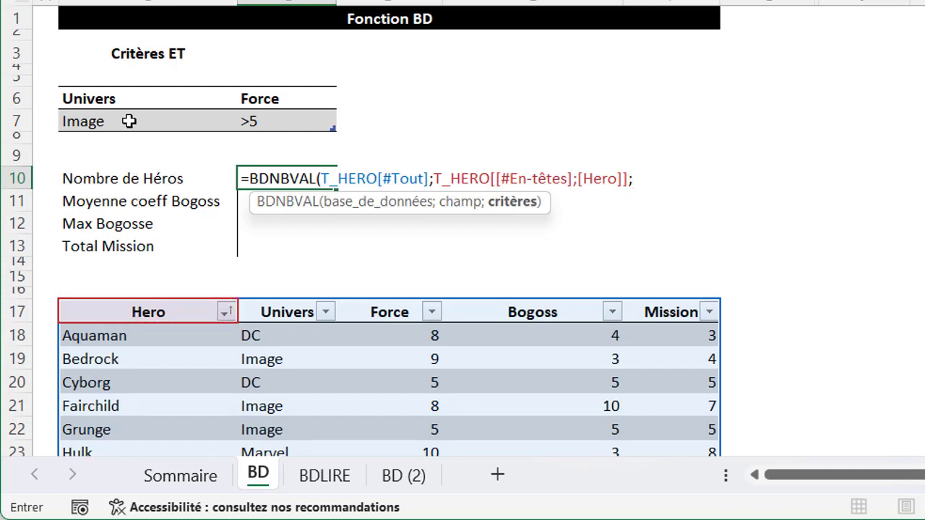
pyautogui.moveTo(129, 105); pyautogui.dragTo(249, 117)
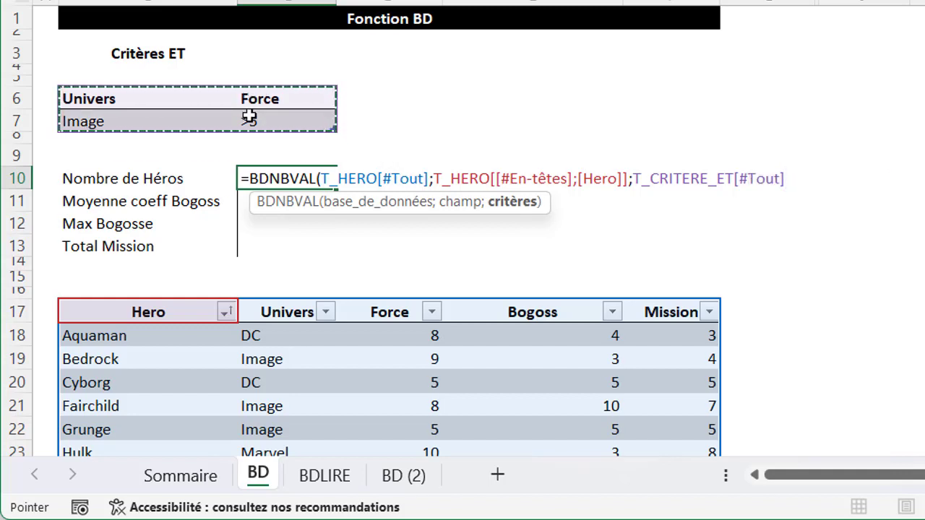
pyautogui.write(')')
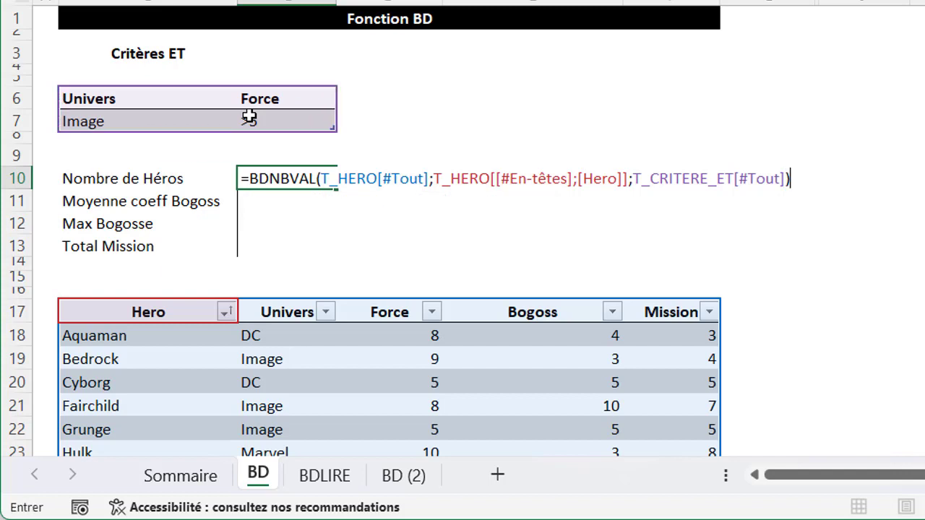
pyautogui.press('Return')
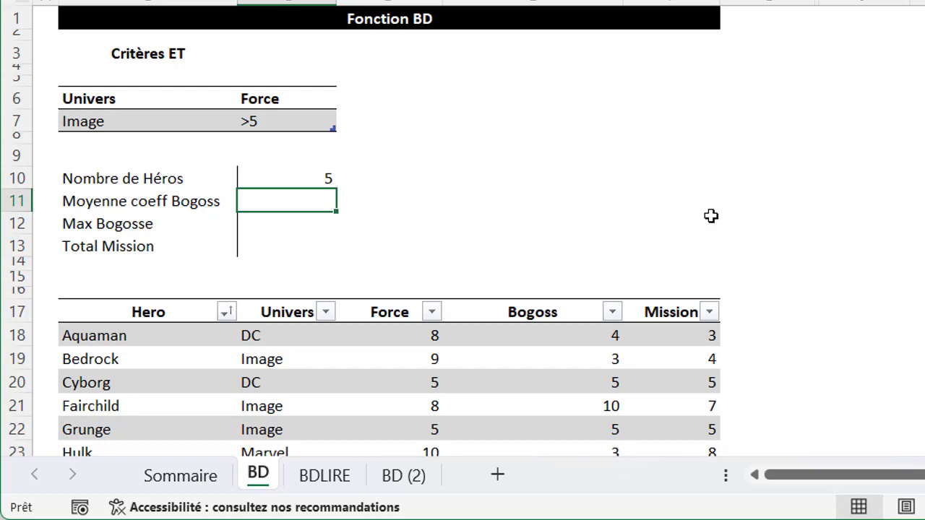
# Filter the hero table's Univers column to show only Image.
pyautogui.scroll(-4, 711, 215)
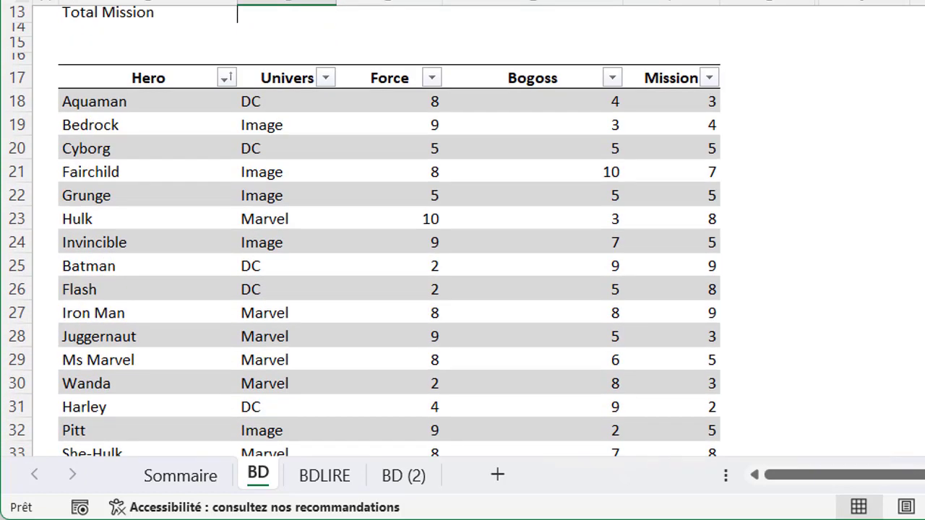
pyautogui.click(326, 79)
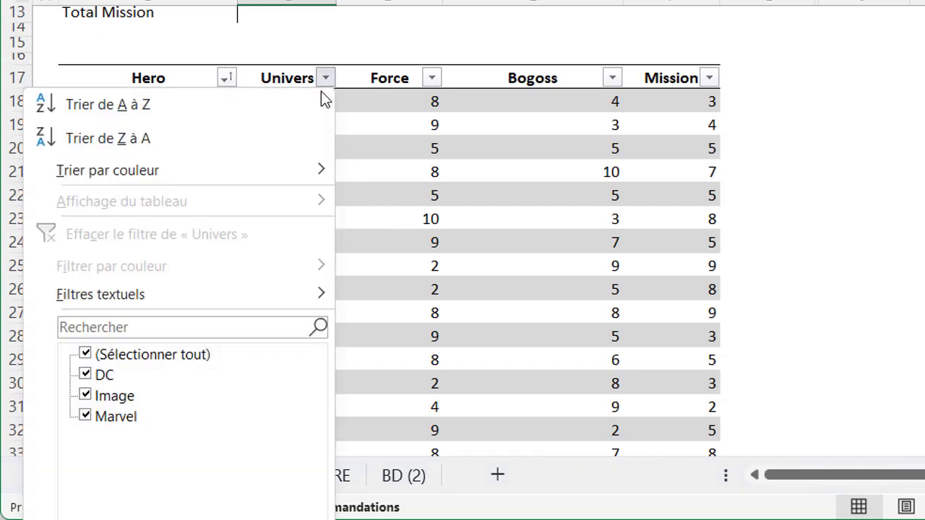
pyautogui.click(87, 354)
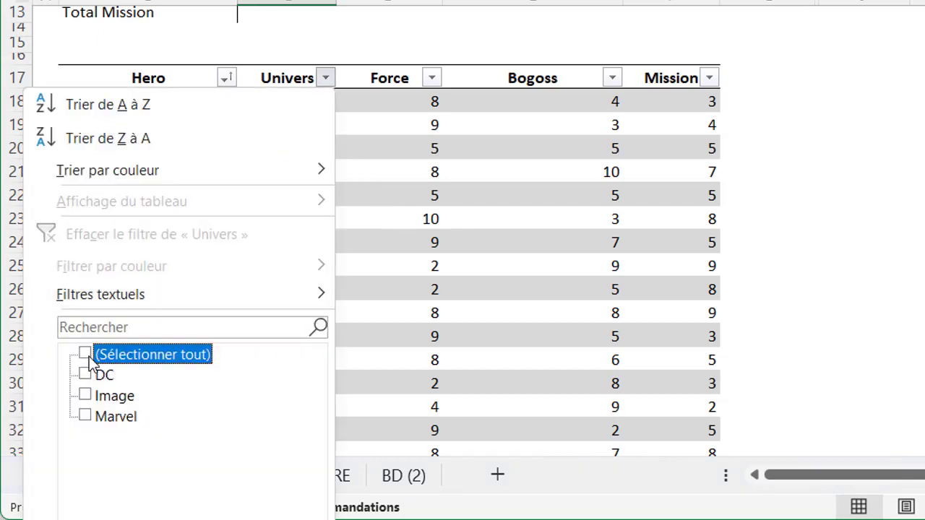
pyautogui.click(86, 395)
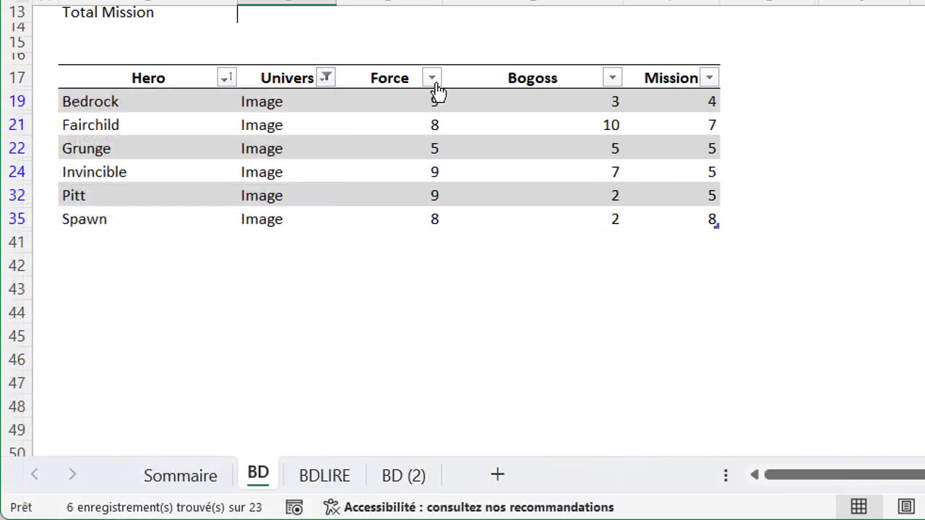
# Filter the hero table's Force column with a numeric filter for values greater than 5.
pyautogui.click(432, 78)
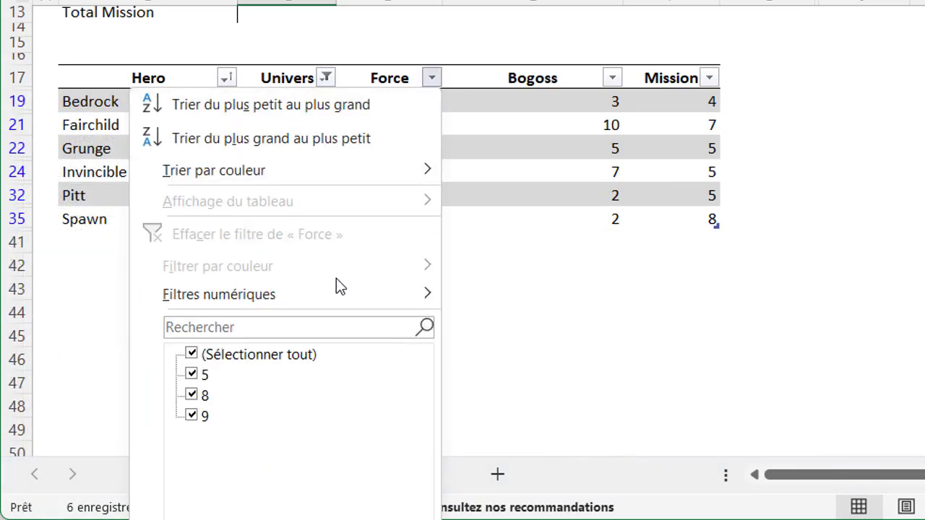
pyautogui.moveTo(366, 302)
pyautogui.click(532, 367)
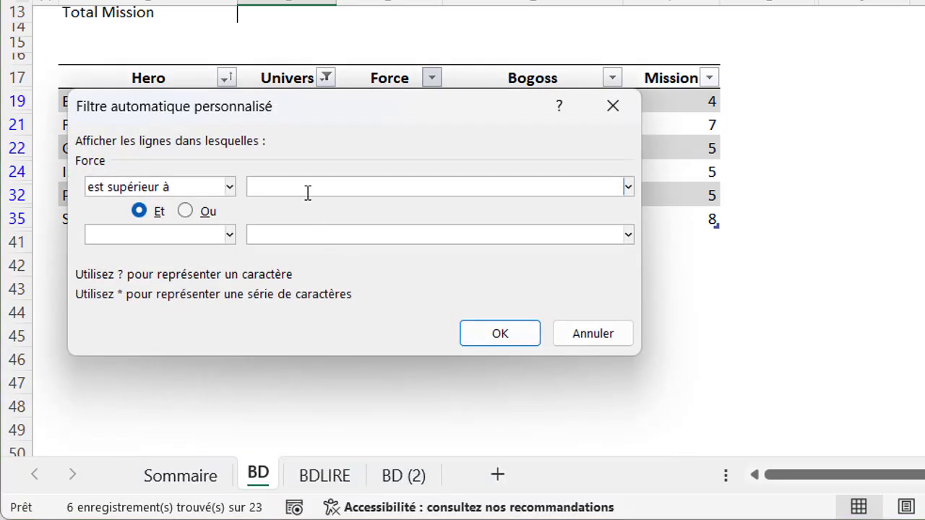
pyautogui.write('5')
pyautogui.click(528, 340)
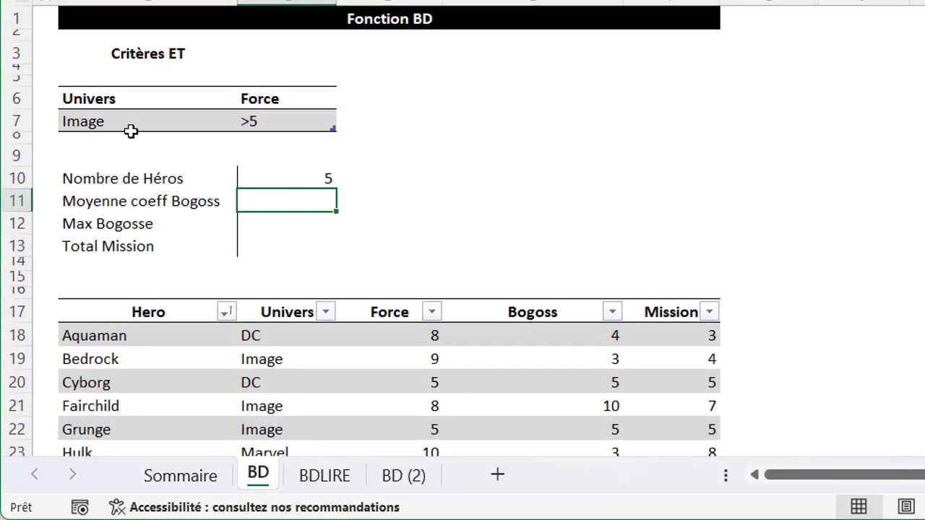
# Set the Univers criterion in the criteria table to Marvel.
pyautogui.click(129, 123)
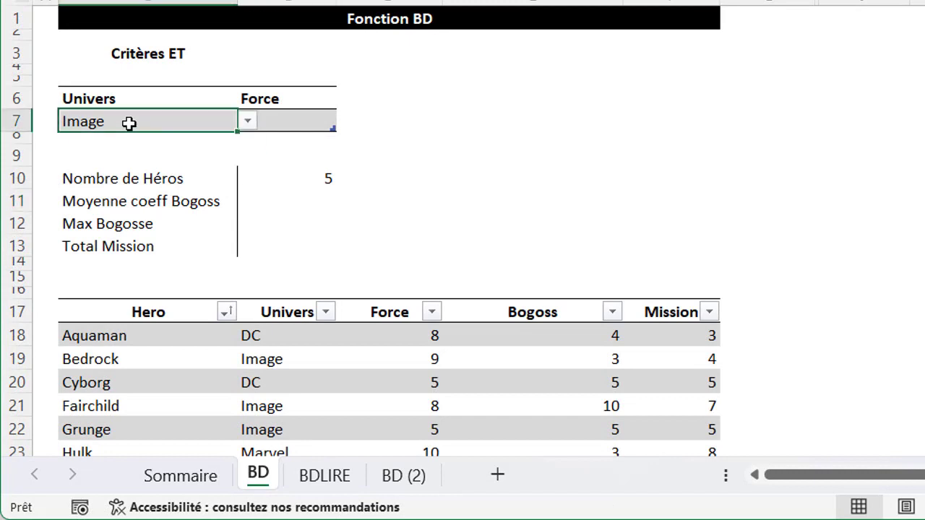
pyautogui.click(247, 124)
pyautogui.click(139, 166)
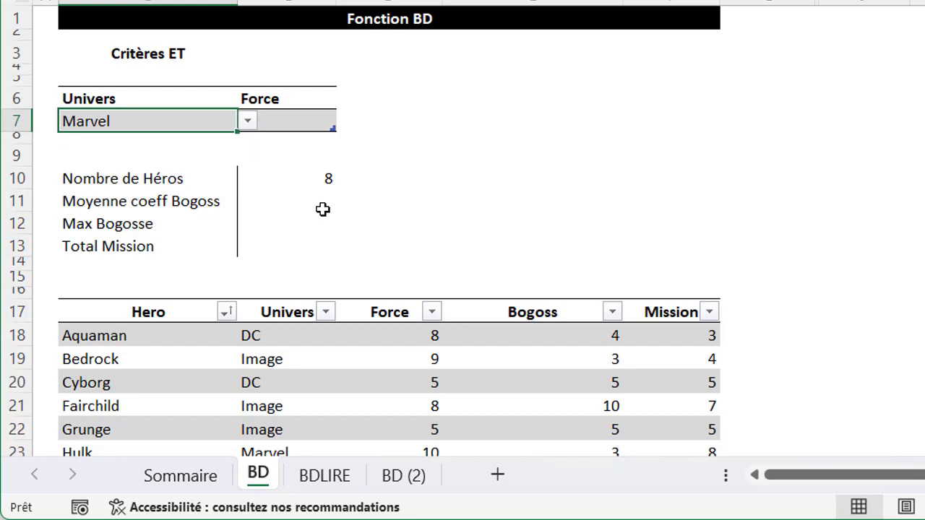
# Set the Force criterion in the criteria table to >7.
pyautogui.press('Right')
pyautogui.write('>5')
pyautogui.press('Right')
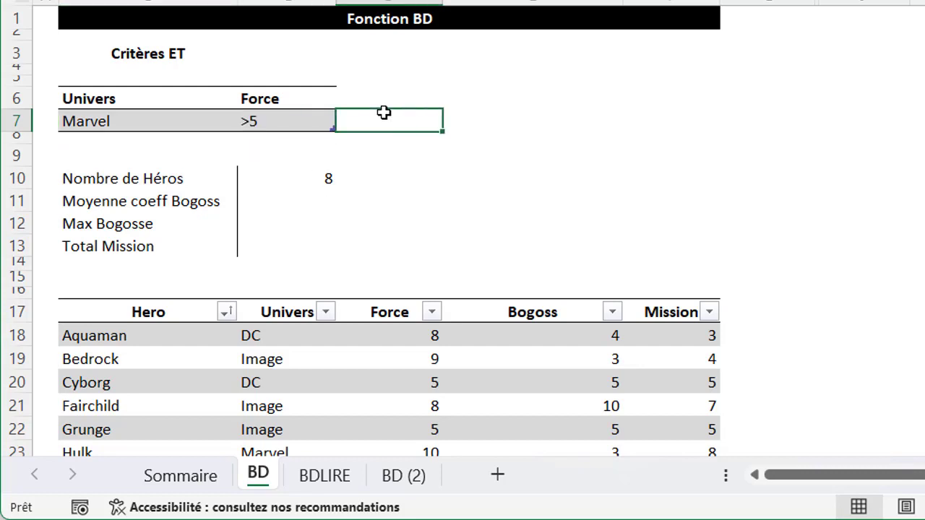
pyautogui.click(269, 121)
pyautogui.click(347, 121)
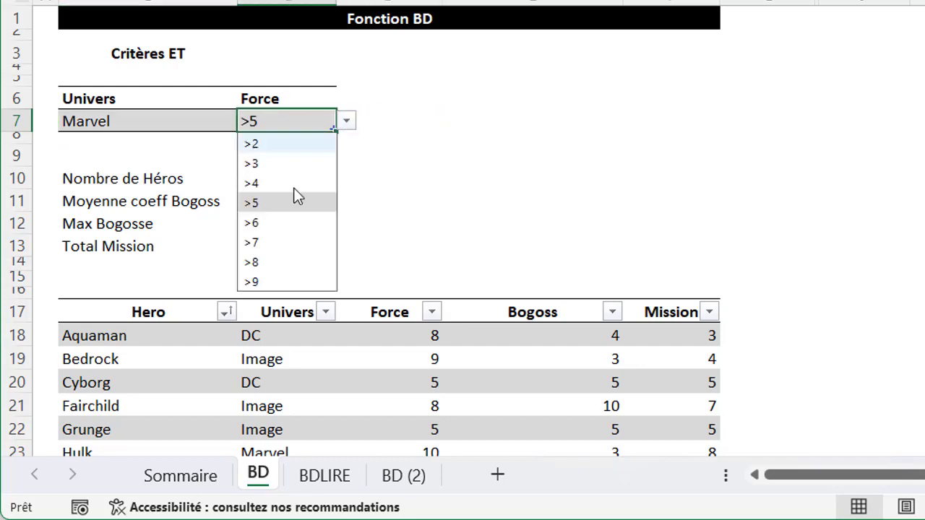
pyautogui.click(277, 241)
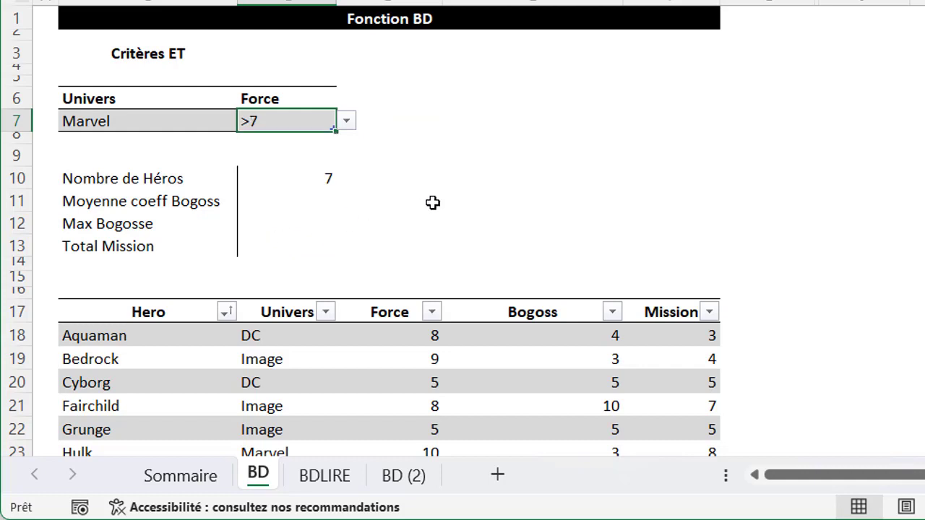
# Display the hero-count formula as text in D10 with FORMULETEXTE referencing C10.
pyautogui.click(487, 201)
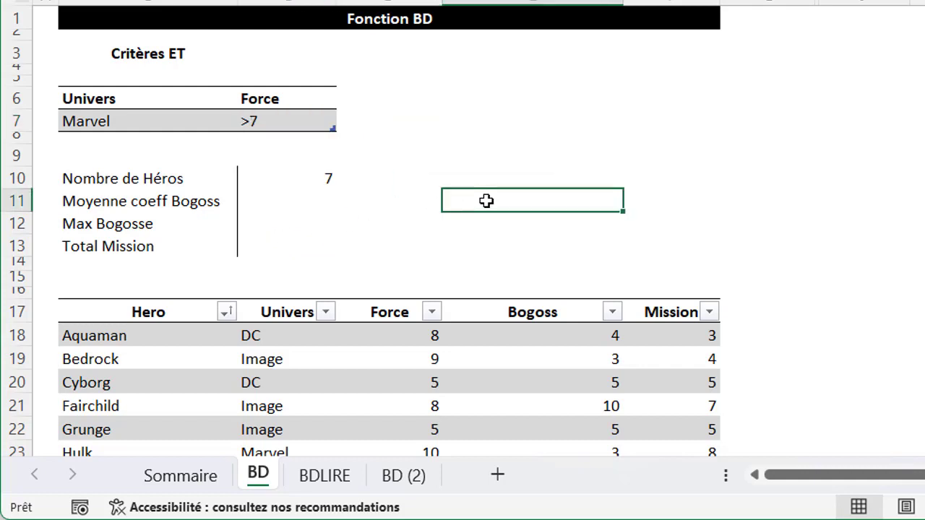
pyautogui.press('Up')
pyautogui.press('Left')
pyautogui.write('=fo')
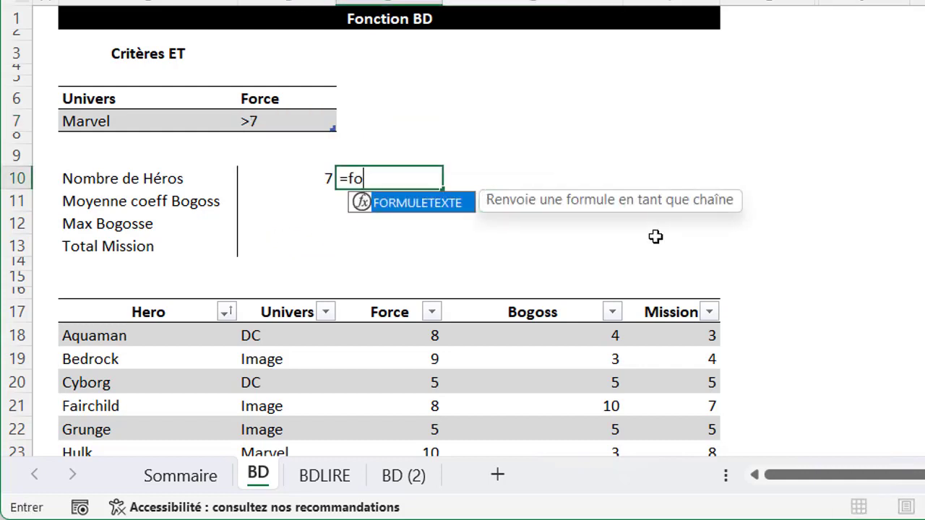
pyautogui.doubleClick(458, 202)
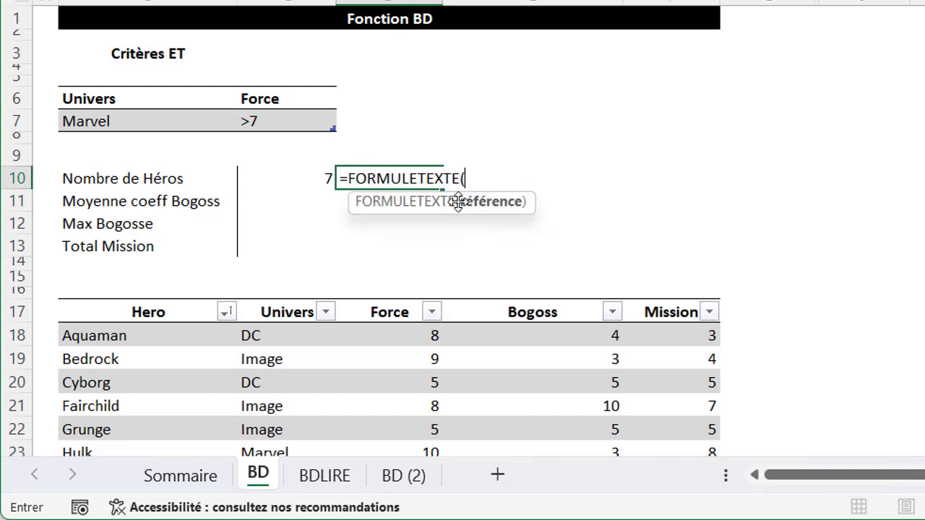
pyautogui.click(282, 180)
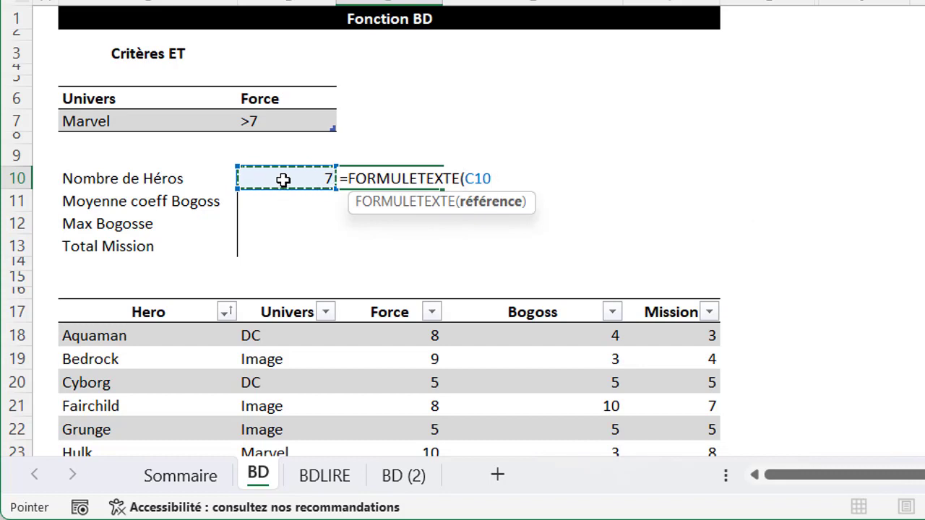
pyautogui.press('Return')
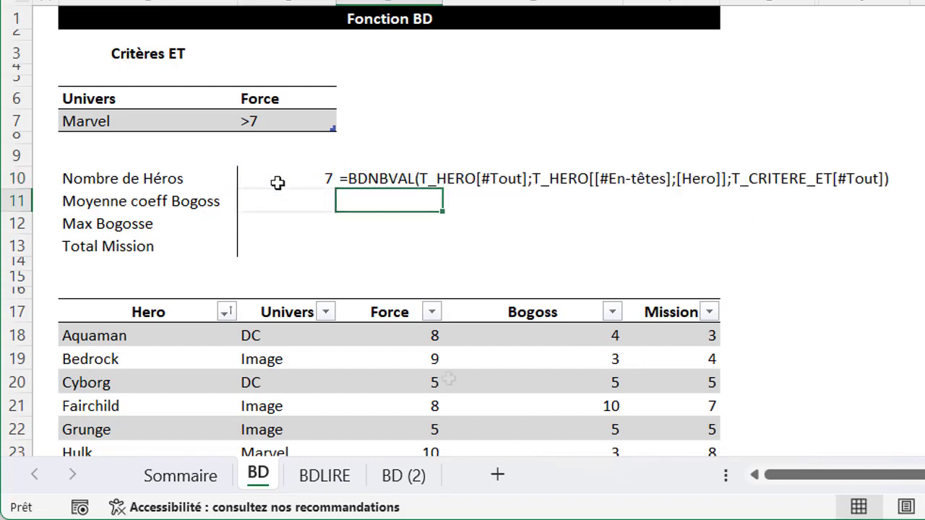
# Calculate the average Bogoss in C11 with BDMOYENNE, using the whole hero table, the Bogoss header and the criteria table.
pyautogui.press('Left')
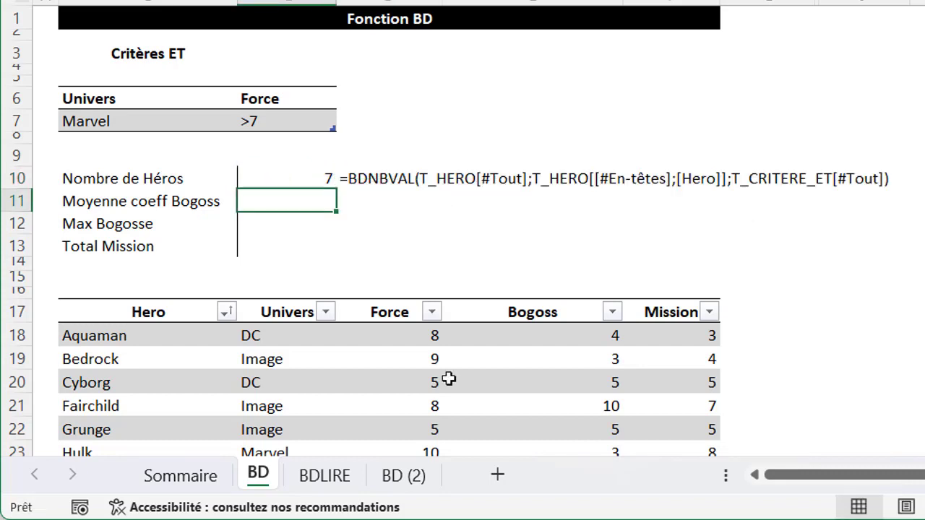
pyautogui.write('=bdm')
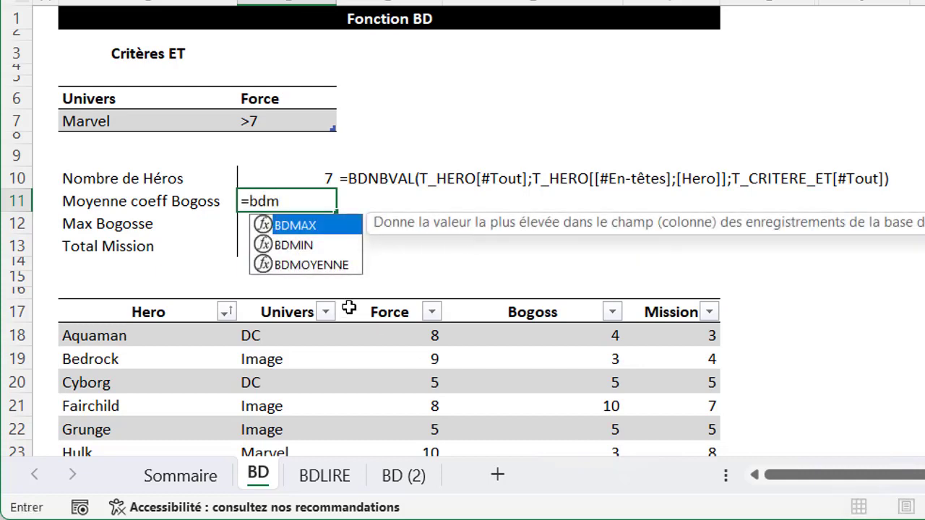
pyautogui.doubleClick(270, 266)
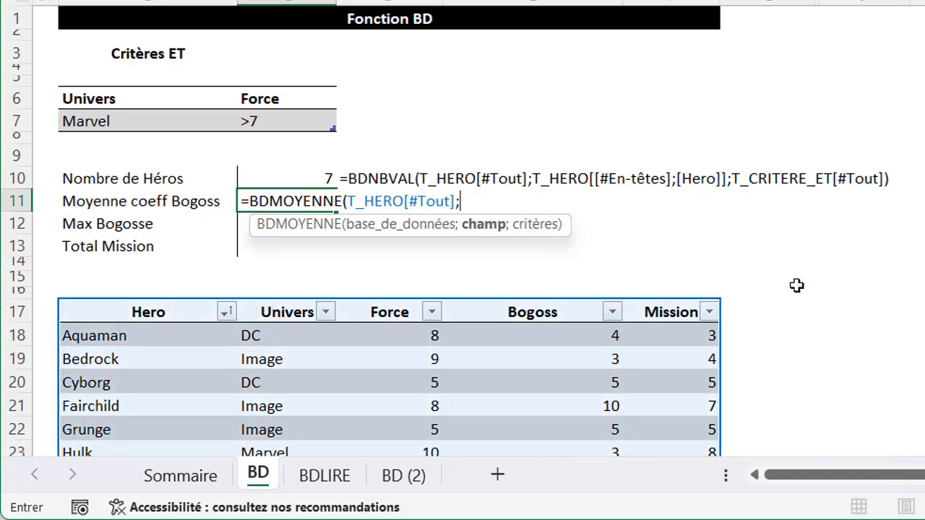
pyautogui.click(544, 313)
pyautogui.write(';')
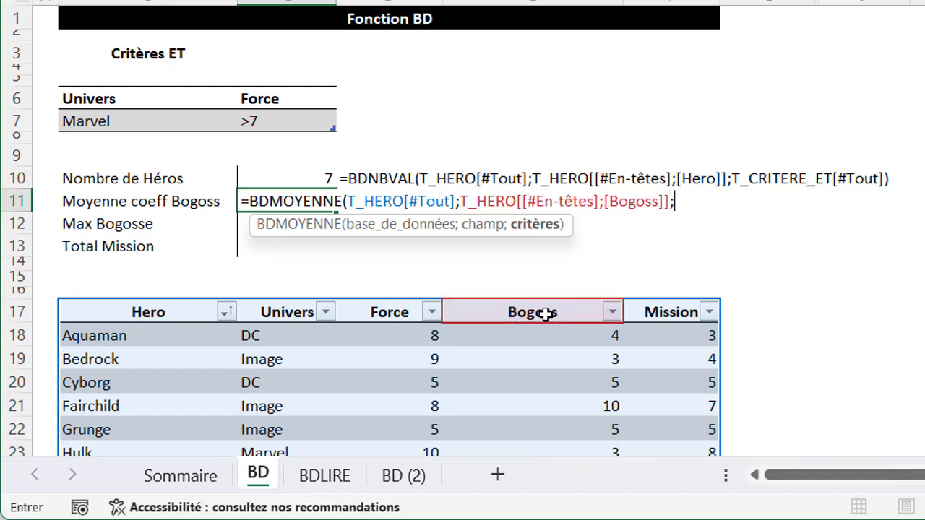
pyautogui.moveTo(127, 101); pyautogui.dragTo(267, 120)
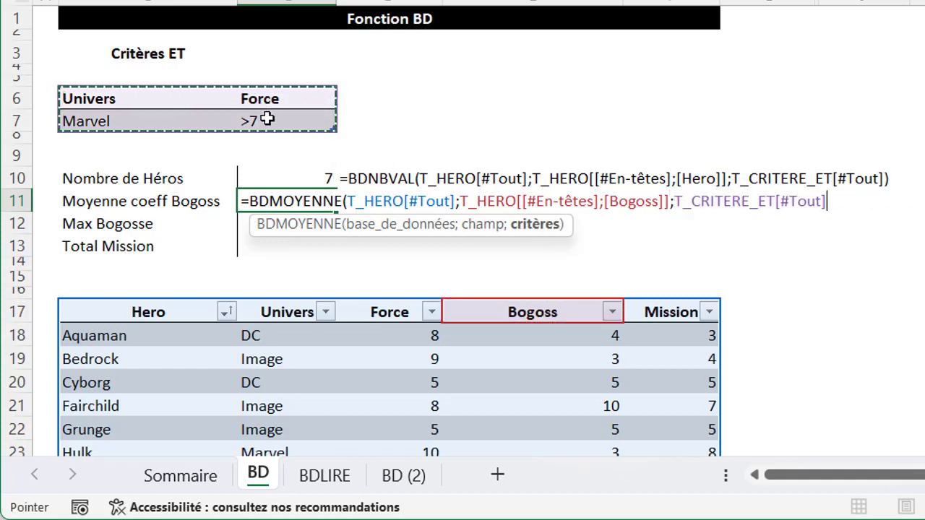
pyautogui.press('Return')
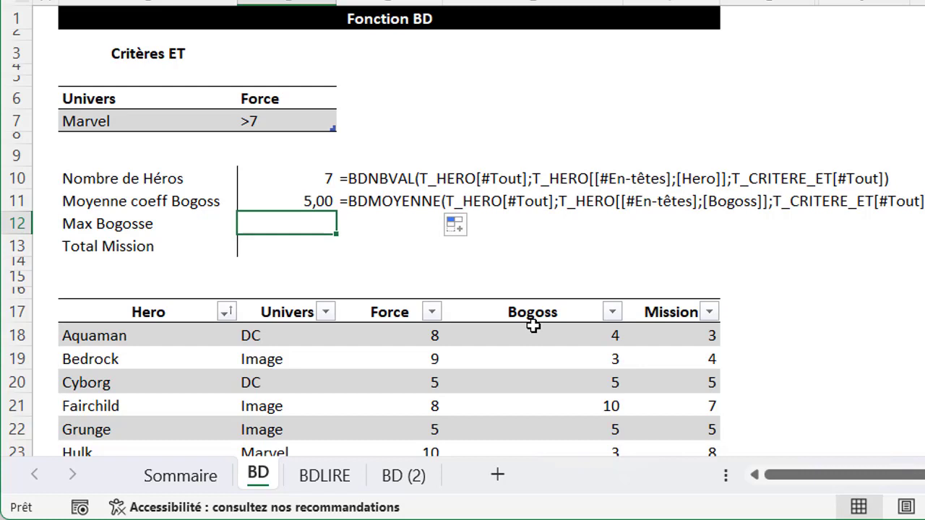
# Calculate the maximum Bogoss in C12 with BDMAX, using the whole hero table, the Bogoss header and the criteria table.
pyautogui.write(';')
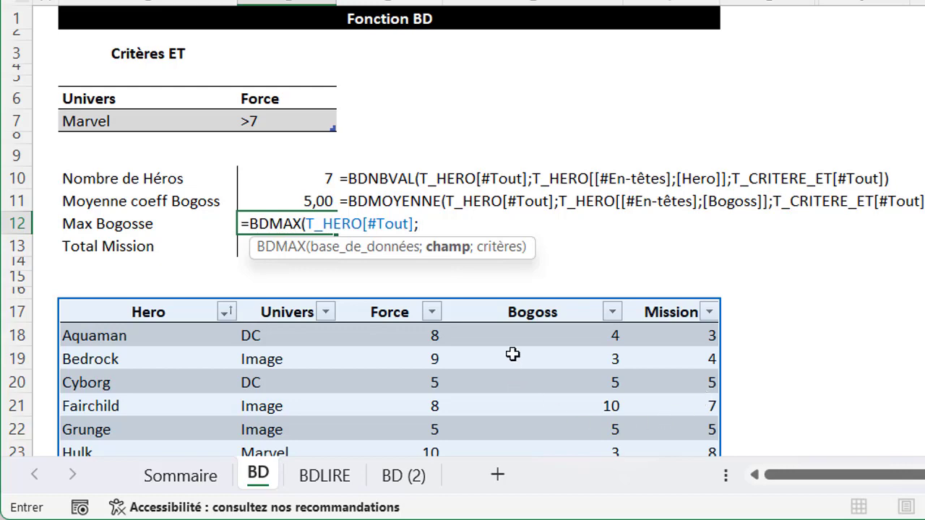
pyautogui.click(524, 314)
pyautogui.write(';')
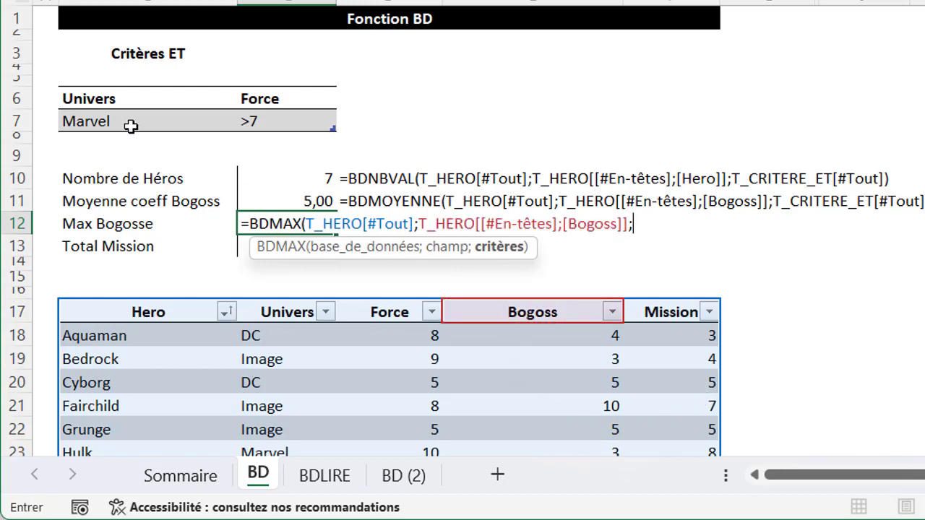
pyautogui.moveTo(118, 99); pyautogui.dragTo(288, 123)
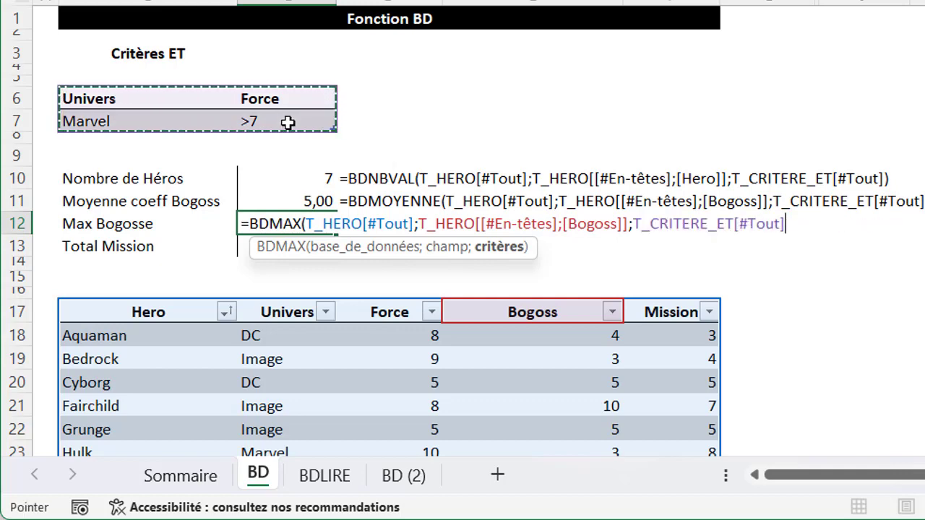
pyautogui.write(')')
pyautogui.press('Return')
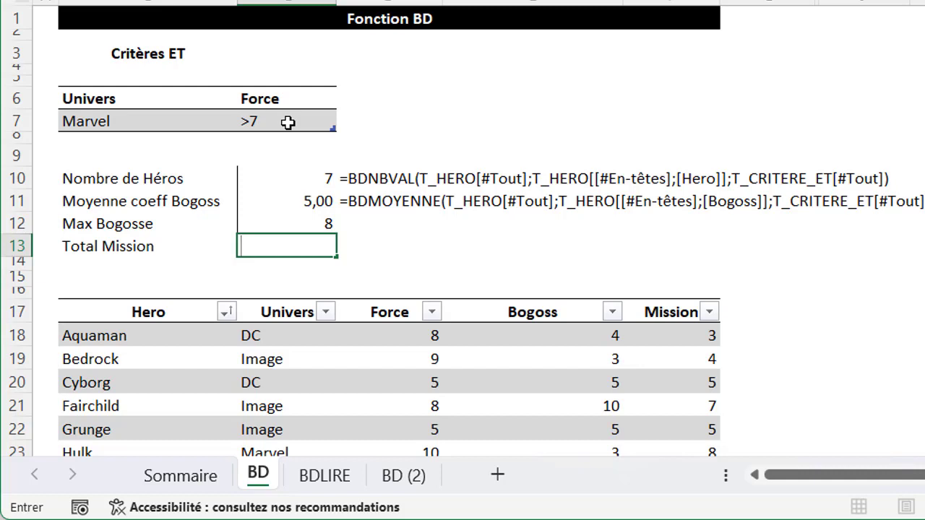
# Calculate the mission total in C13 with BDSOMME from the hero table, Mission header and criteria table, and extend the formula text display down to D13.
pyautogui.write('=BDSOMME(T_H')
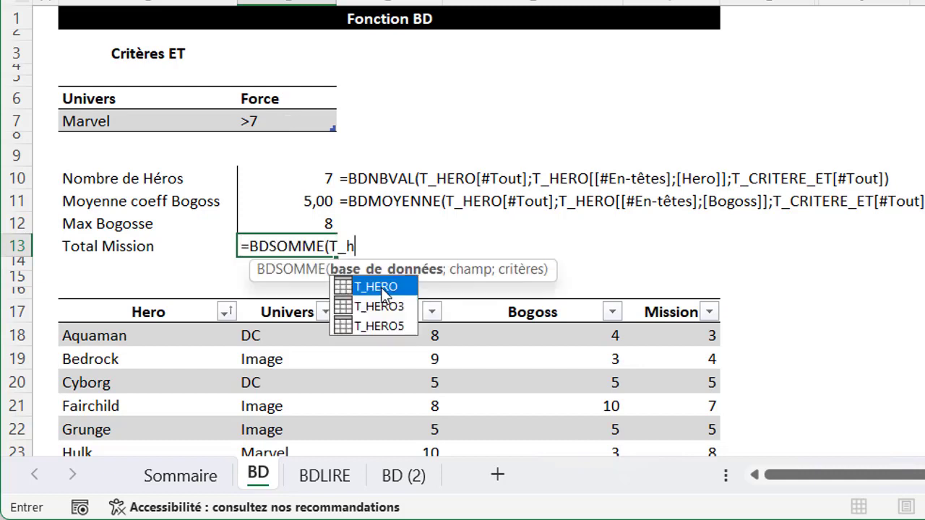
pyautogui.press('Tab')
pyautogui.write('[#Tout];')
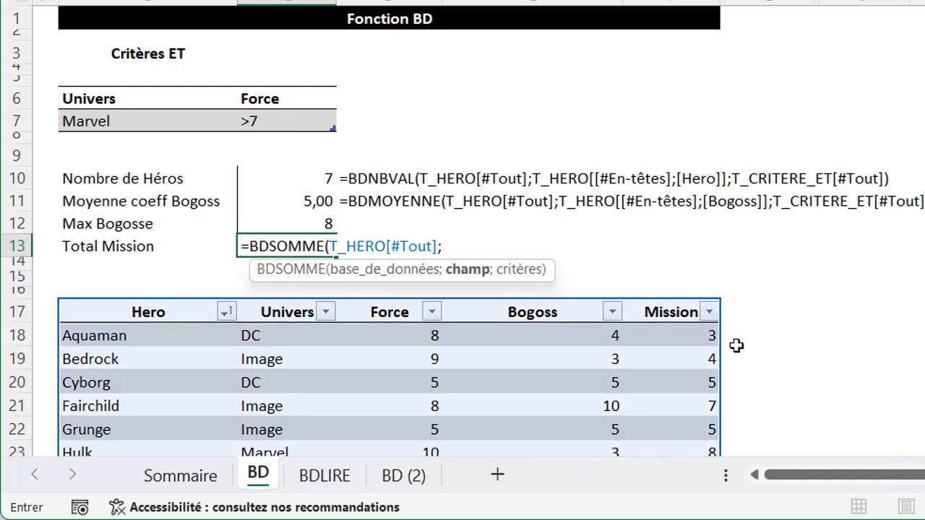
pyautogui.click(672, 310)
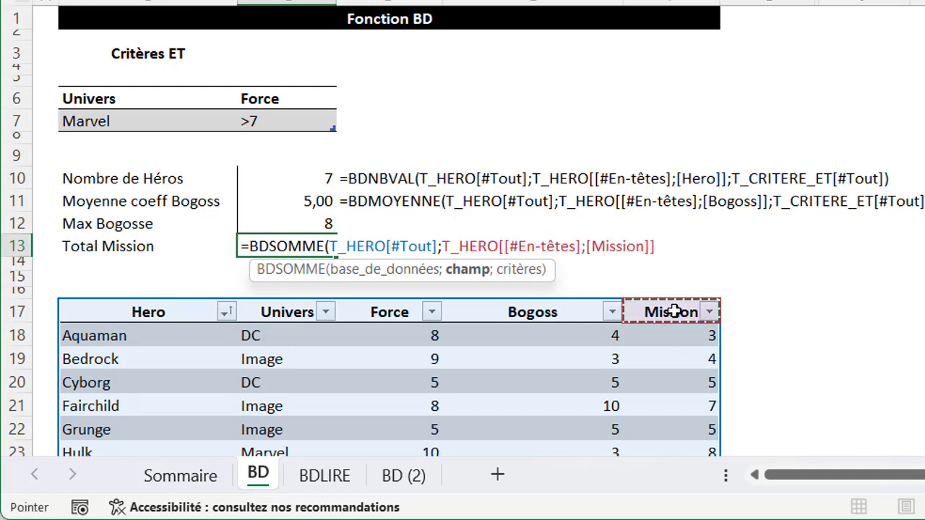
pyautogui.write(';')
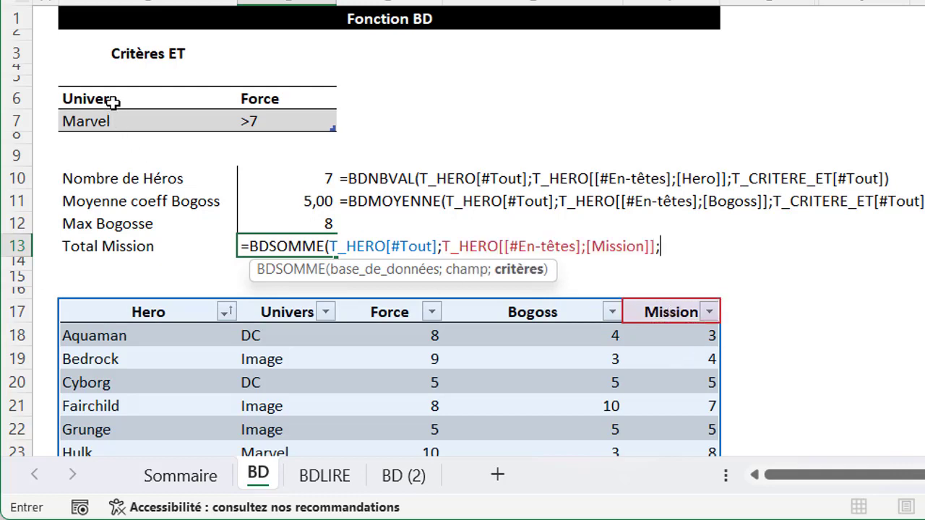
pyautogui.moveTo(112, 101); pyautogui.dragTo(257, 128)
pyautogui.write(')')
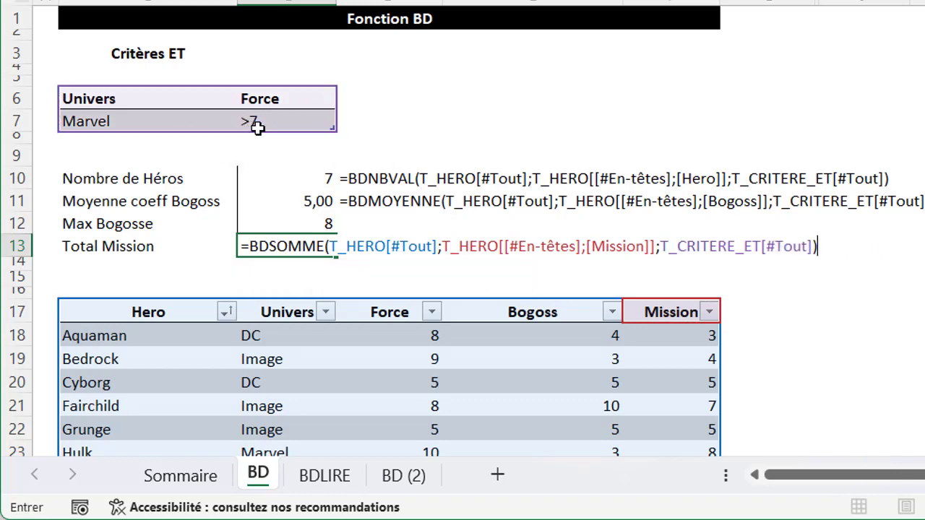
pyautogui.press('Return')
pyautogui.click(890, 375)
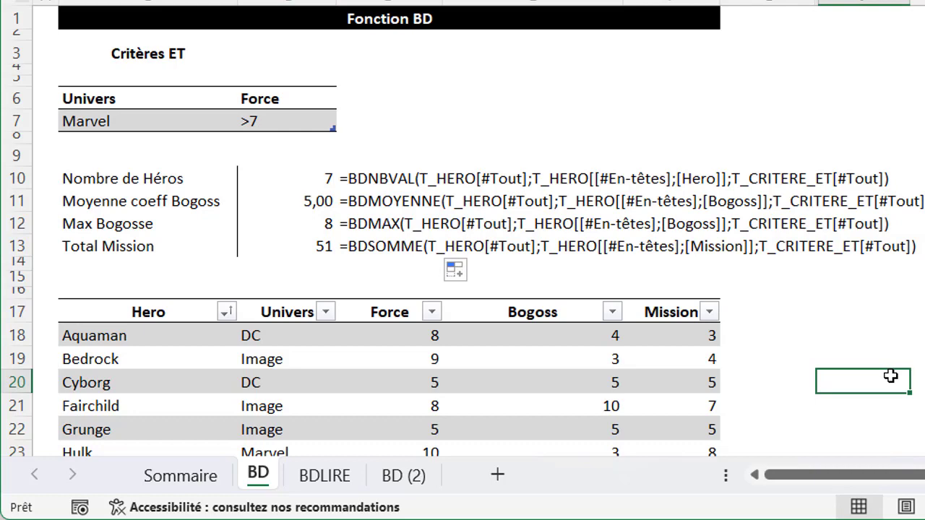
pyautogui.press('Up')
pyautogui.write('=')
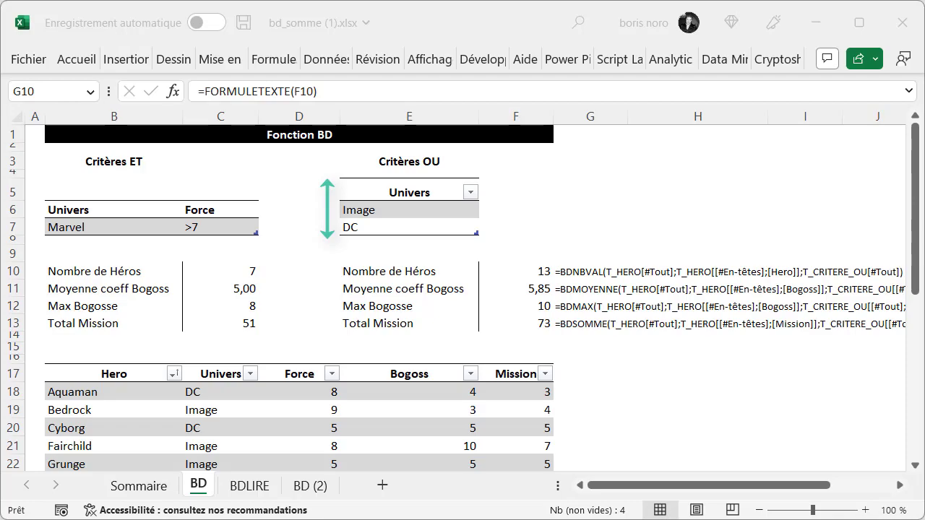
# Filter the hero table's Univers column to DC and Image to check the OR hero count in F10.
pyautogui.click(489, 271)
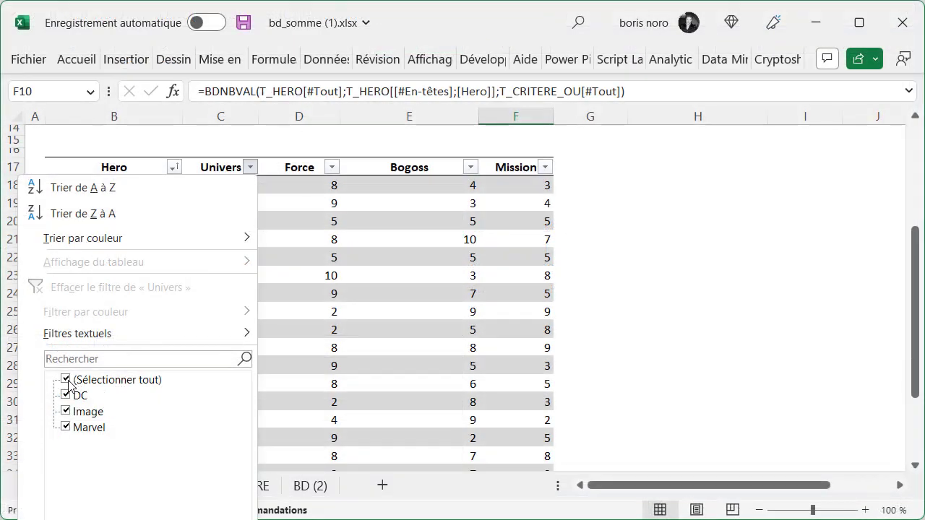
pyautogui.click(67, 380)
pyautogui.click(66, 394)
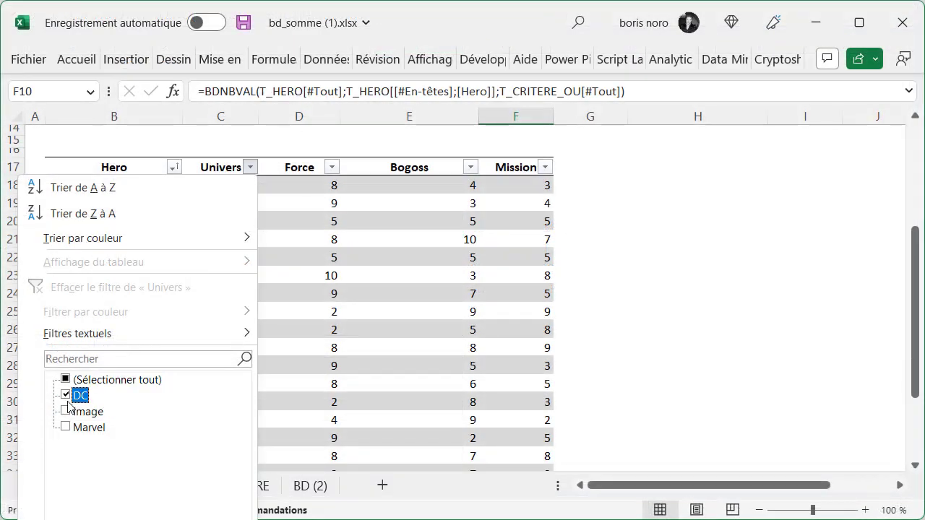
pyautogui.click(66, 411)
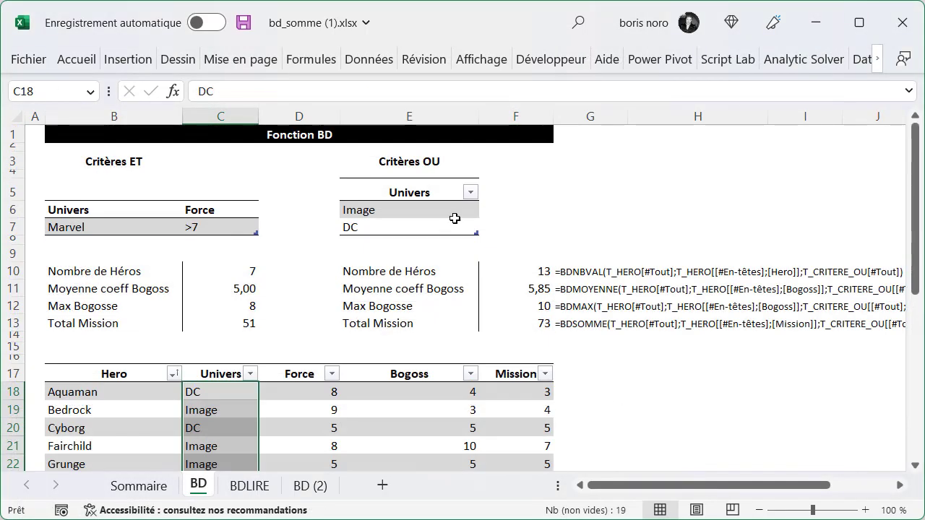
# Set the first Univers criterion in the Critères OU table to Marvel and check the hero count in F10.
pyautogui.click(445, 214)
pyautogui.click(487, 211)
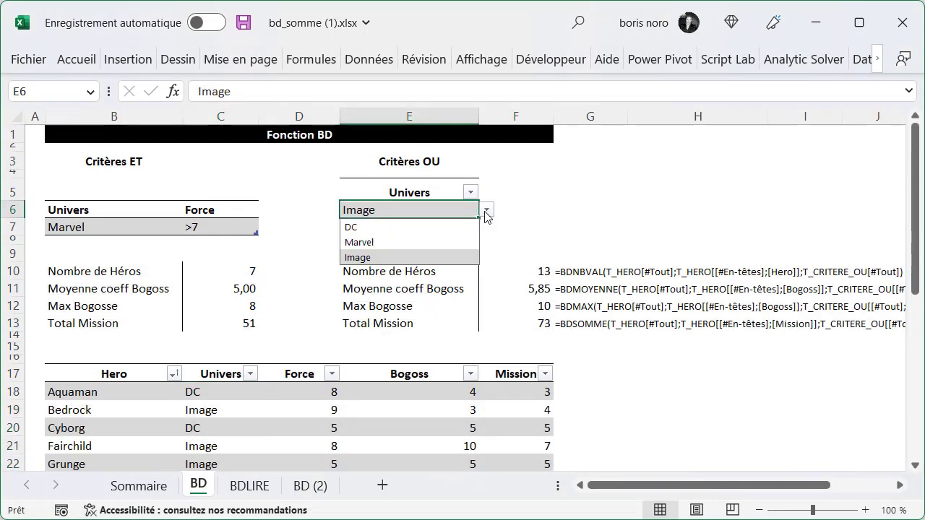
pyautogui.click(432, 244)
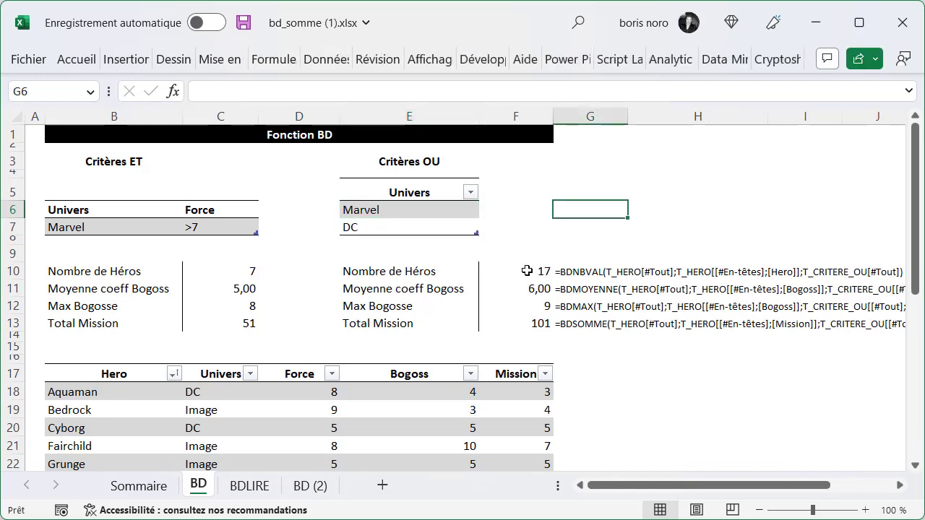
pyautogui.click(530, 271)
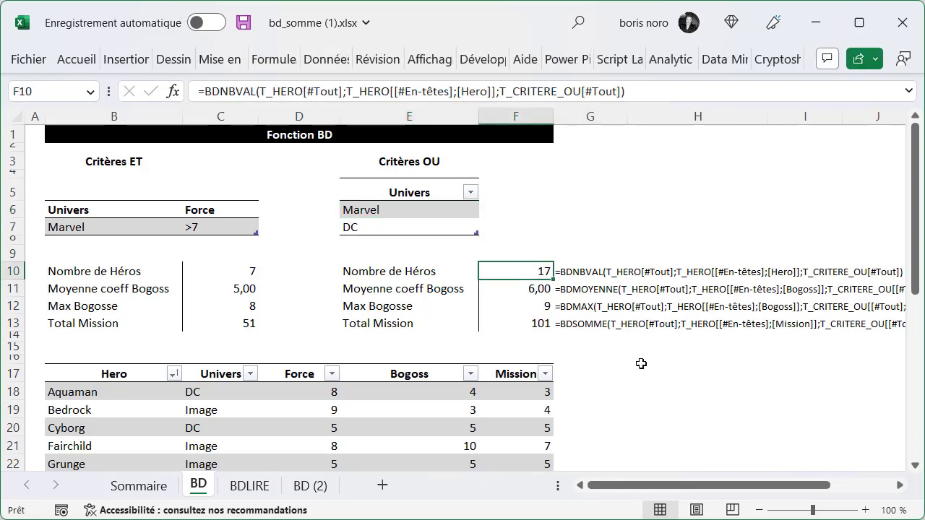
pyautogui.click(641, 362)
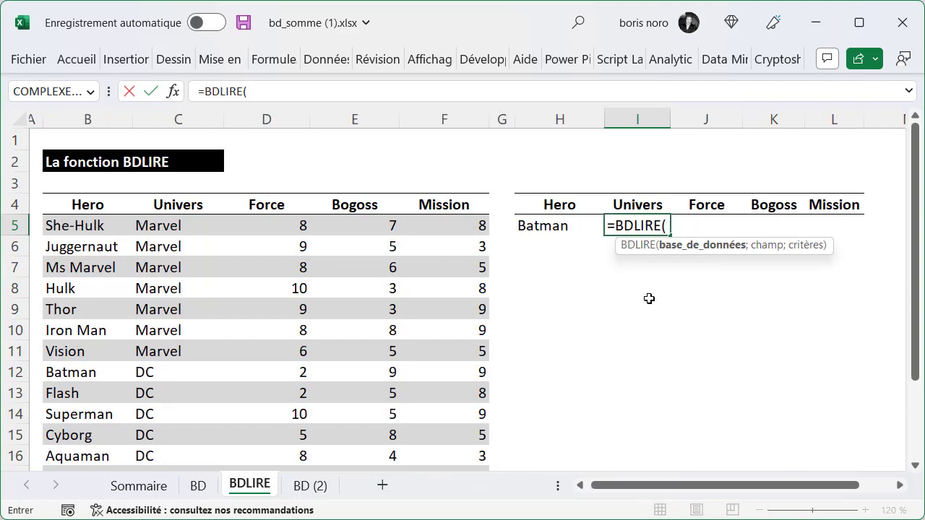
# Build the BDLIRE formula in I5 with the whole T_HERO3 table, the Univers header I4 and the criteria range H4:H5.
pyautogui.moveTo(82, 203); pyautogui.dragTo(419, 503)
pyautogui.write(';')
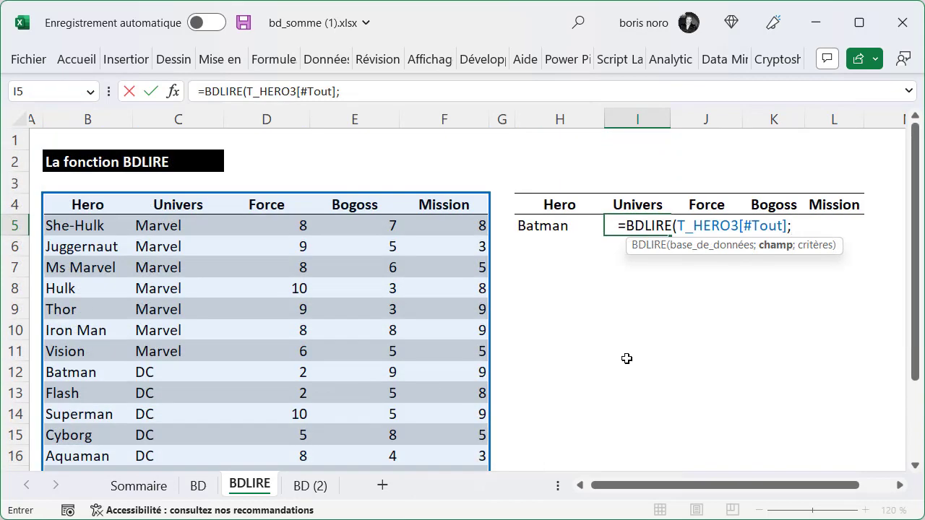
pyautogui.click(624, 202)
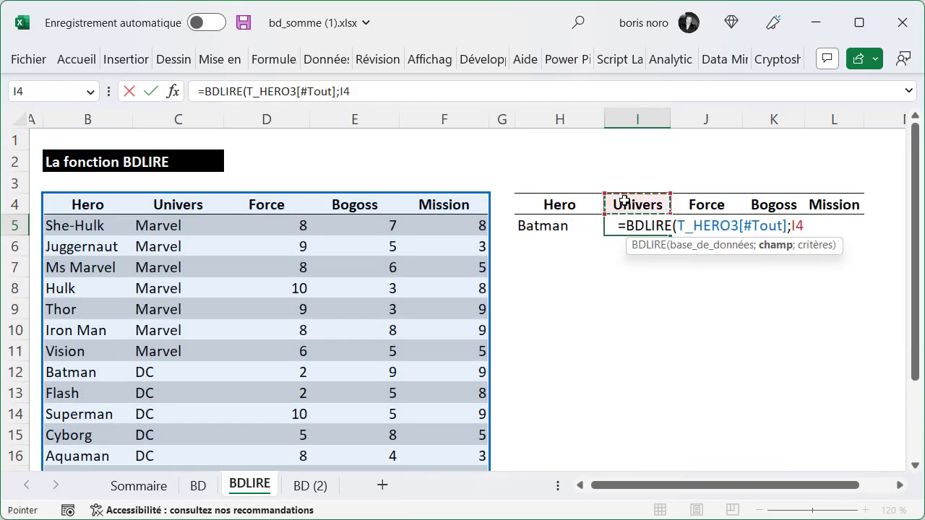
pyautogui.write(';')
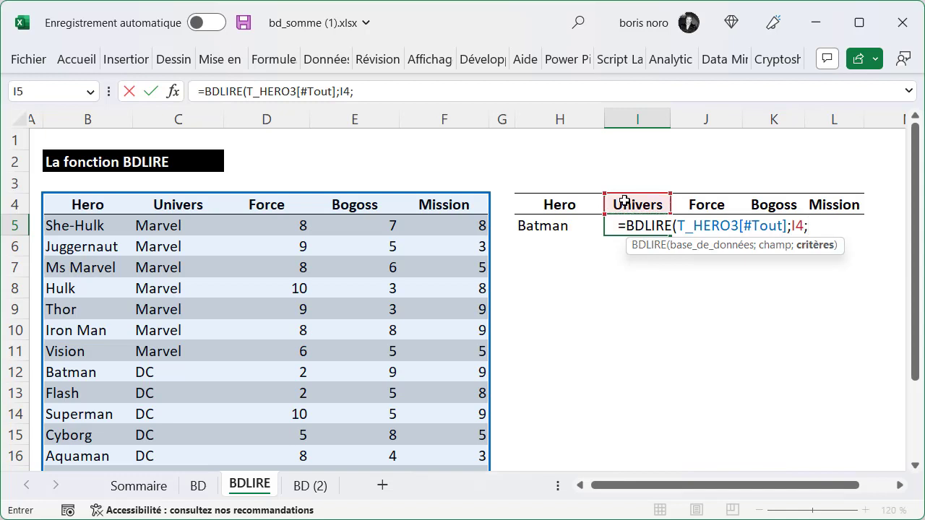
pyautogui.click(542, 206)
pyautogui.moveTo(542, 206); pyautogui.dragTo(542, 225)
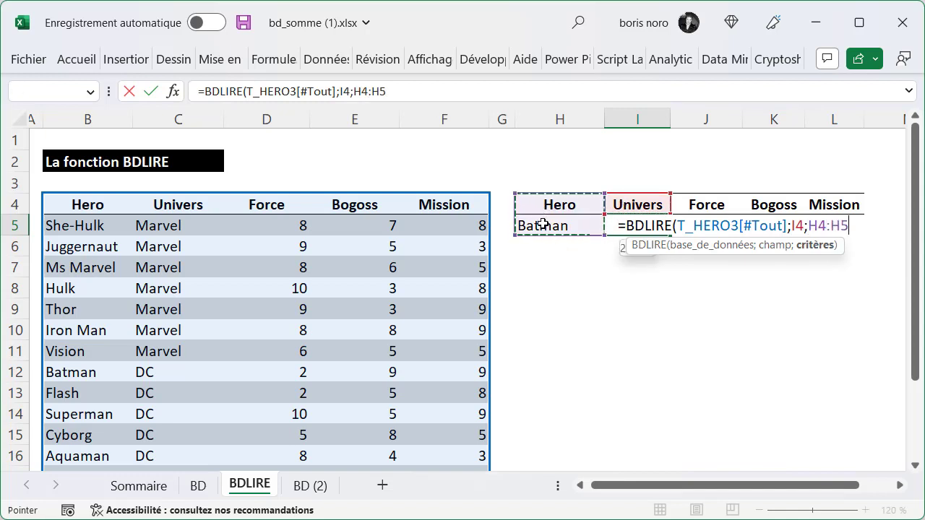
# Lock column H in the BDLIRE criteria range as $H4:$H5 and complete the formula in I5.
pyautogui.click(808, 226)
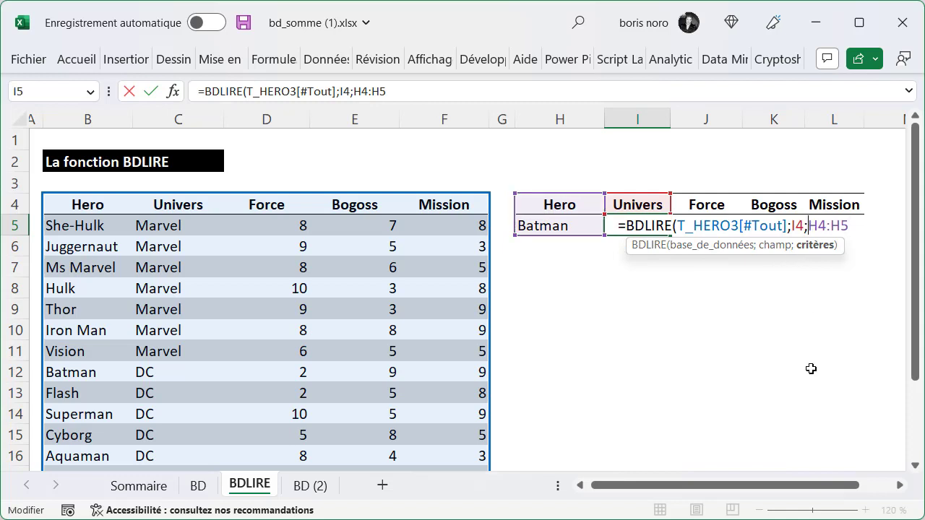
pyautogui.write('$H4:')
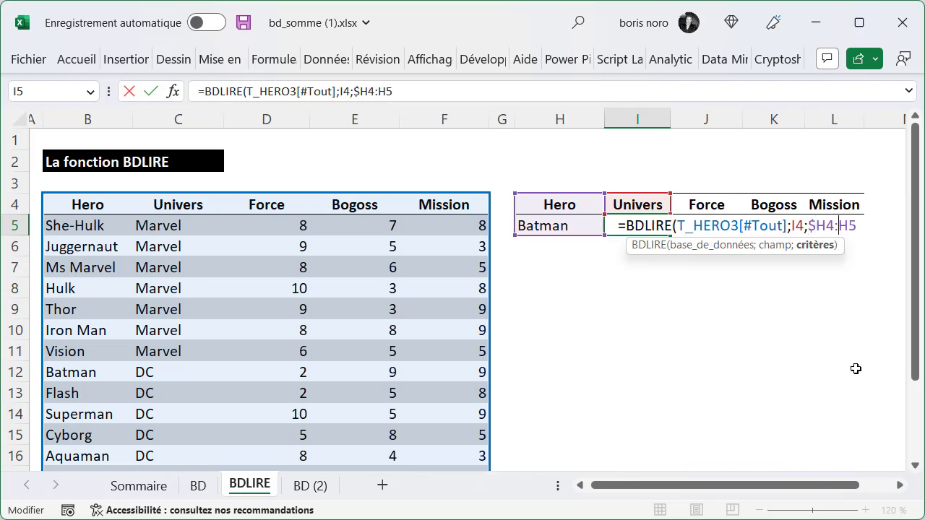
pyautogui.write('$H5')
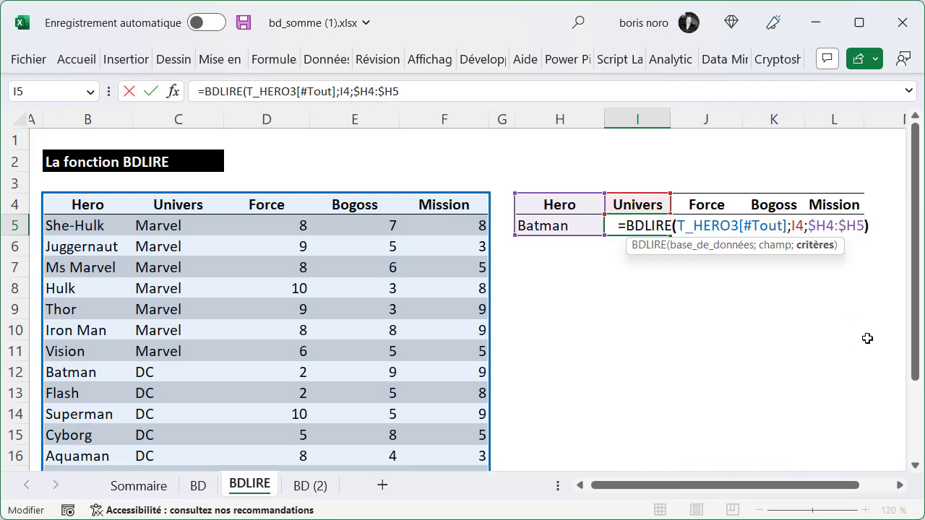
pyautogui.press('End')
pyautogui.write(')')
pyautogui.press('Return')
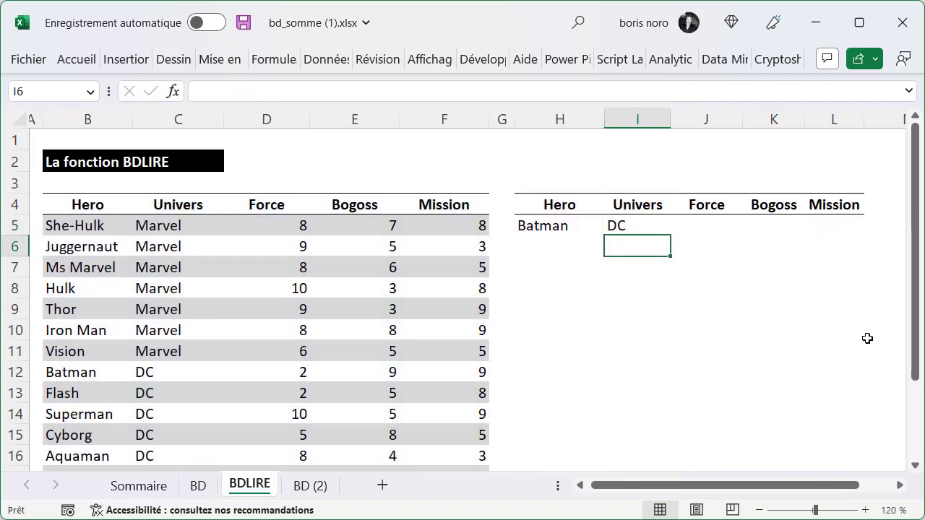
# Extend the BDLIRE formula from I5 across to L5 and set the searched hero in H5 to Iron Man.
pyautogui.press('Up')
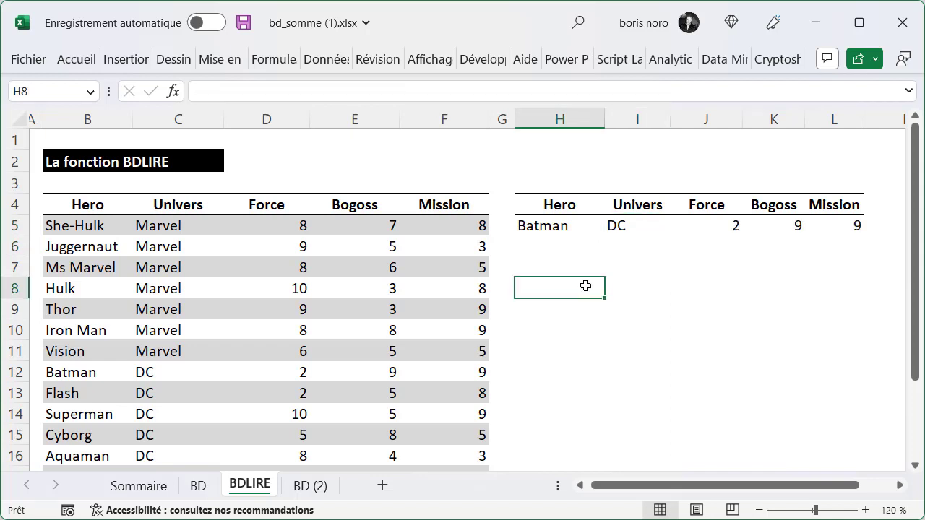
pyautogui.click(583, 228)
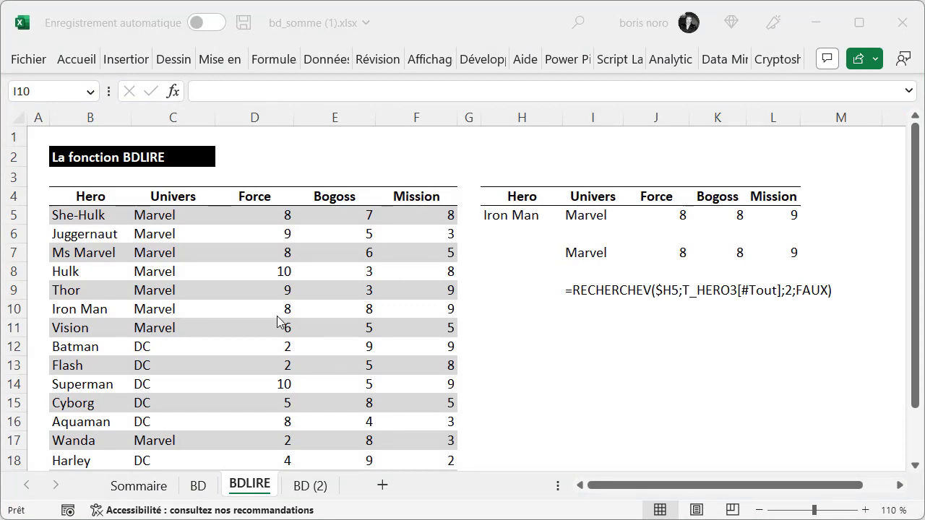
# Move the Hero column of the source table between the Force and Bogoss columns.
pyautogui.click(93, 190)
pyautogui.click(93, 190)
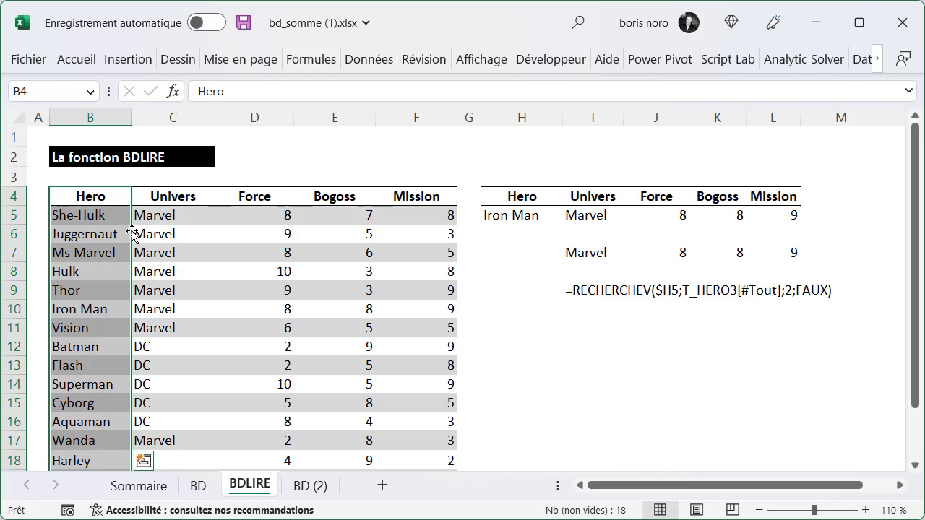
pyautogui.moveTo(131, 233); pyautogui.dragTo(276, 238)
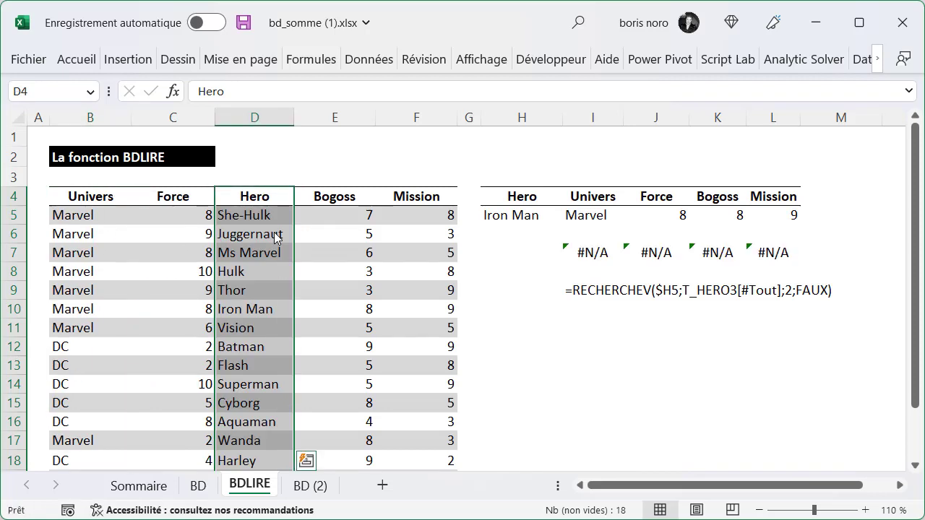
# Compare the BDLIRE formula in I5 with the RECHERCHEV formula in I7.
pyautogui.click(576, 215)
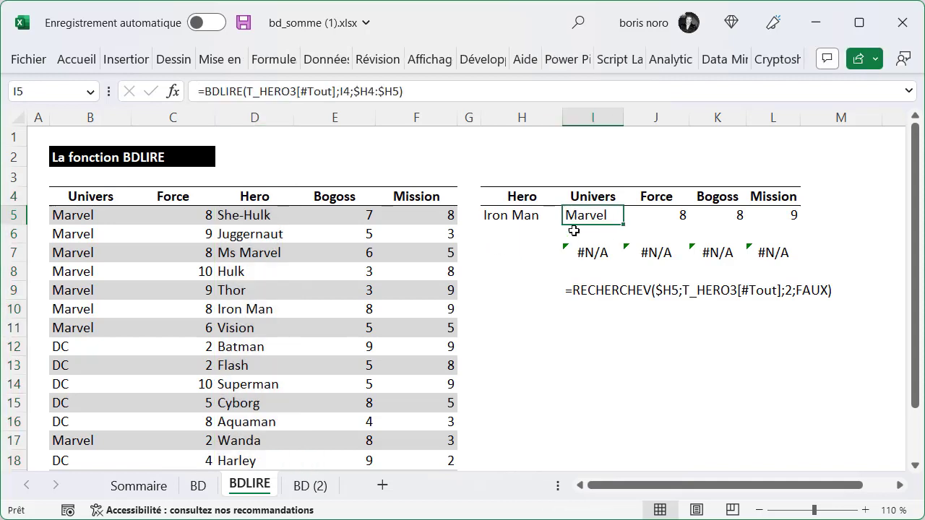
pyautogui.click(583, 254)
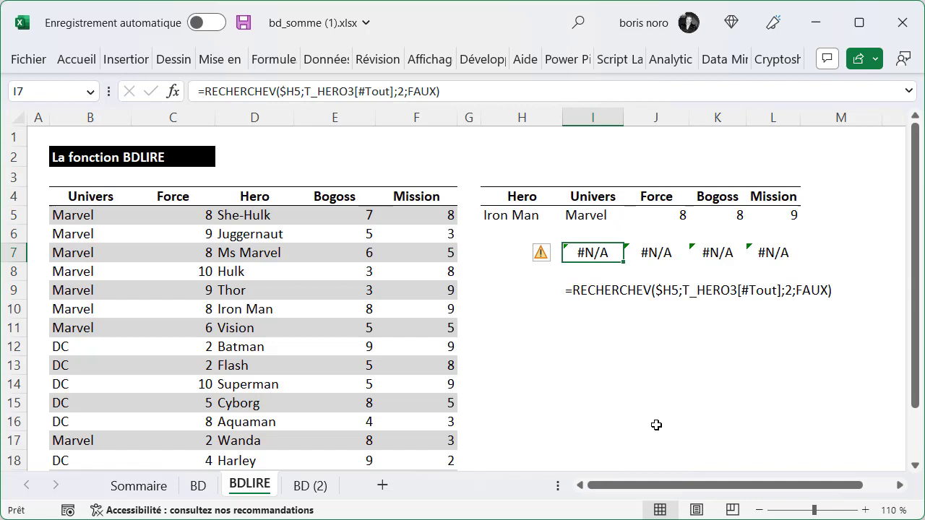